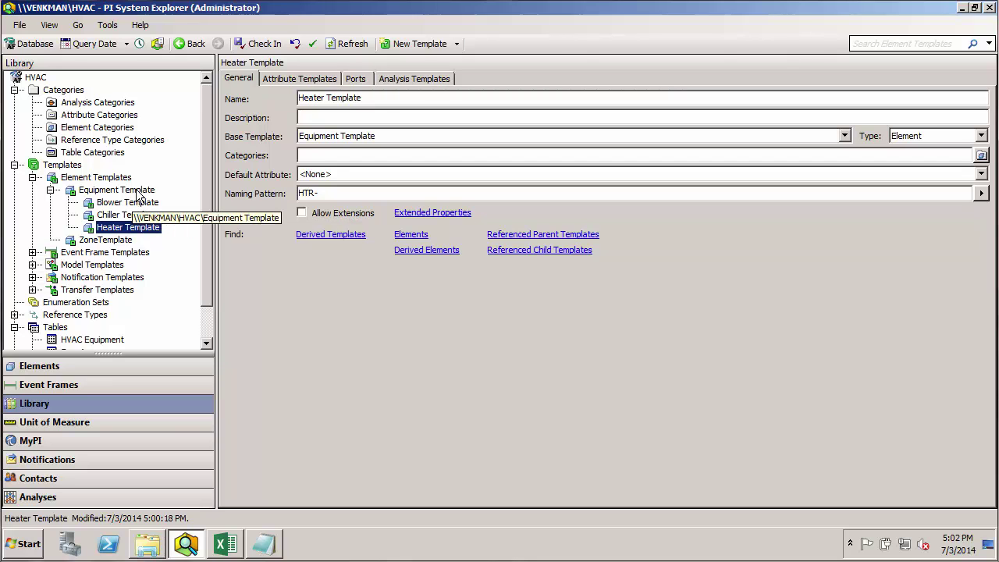
Show the Equipment Template's attribute templates list.
left_click(136, 191)
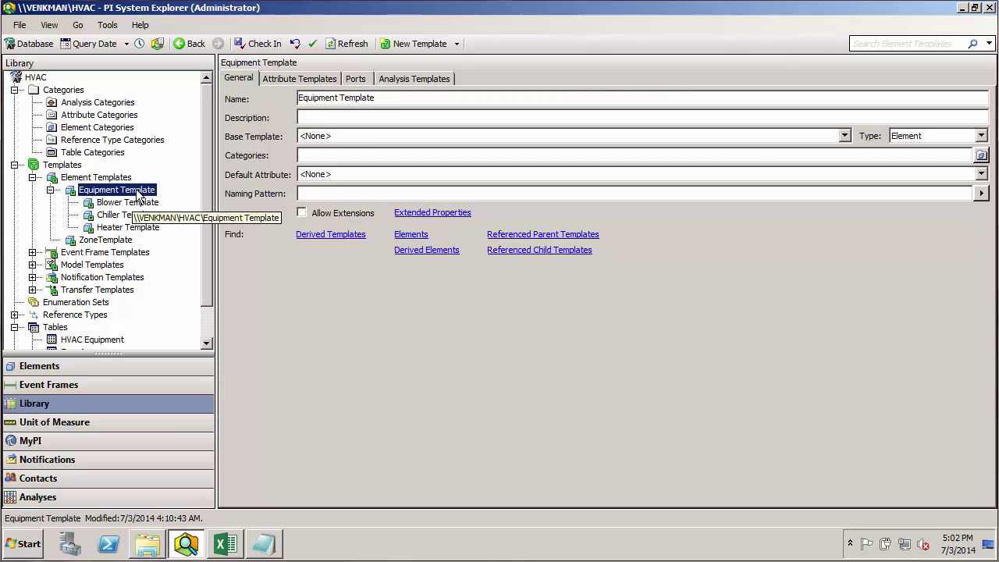
left_click(307, 83)
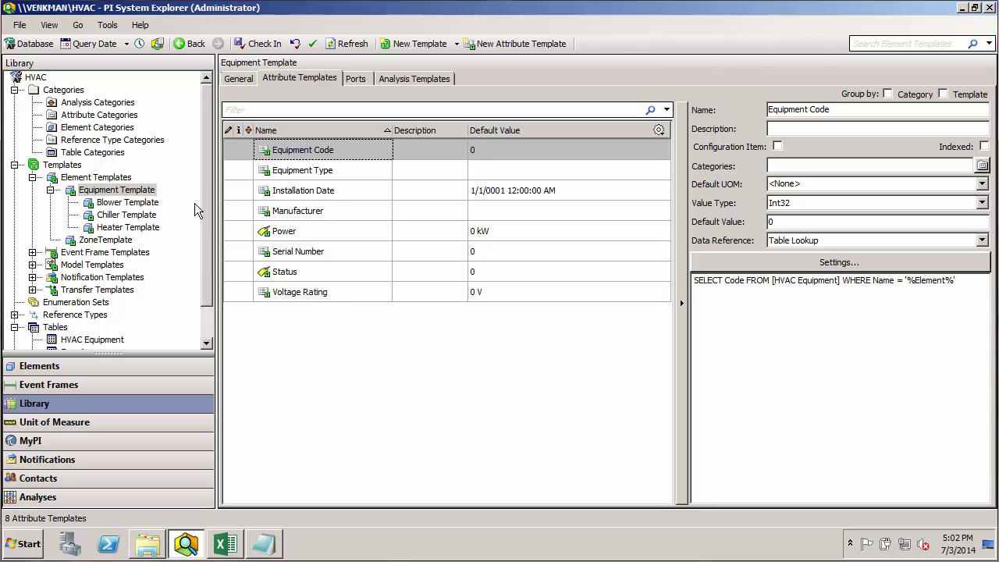
left_click(153, 203)
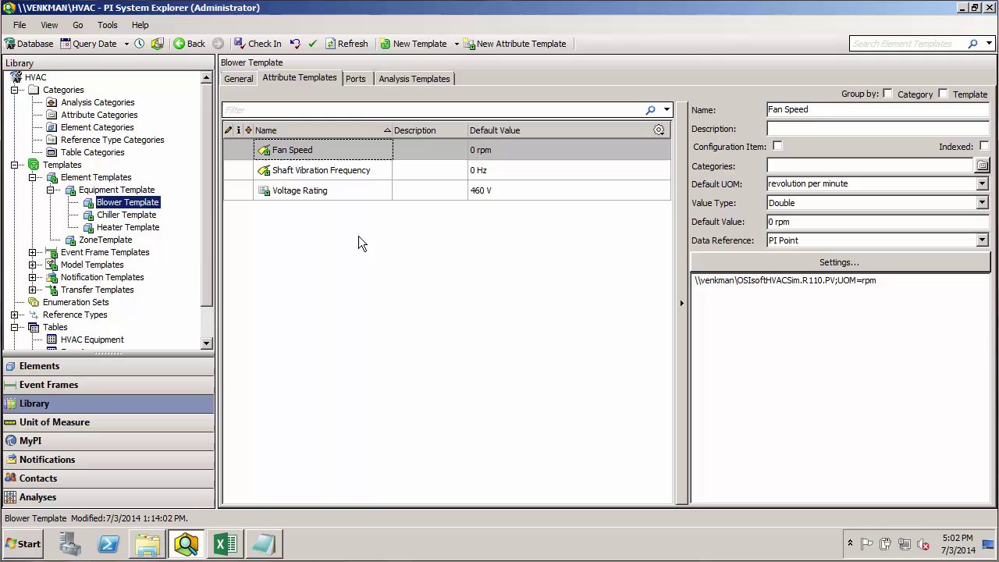
left_click(117, 191)
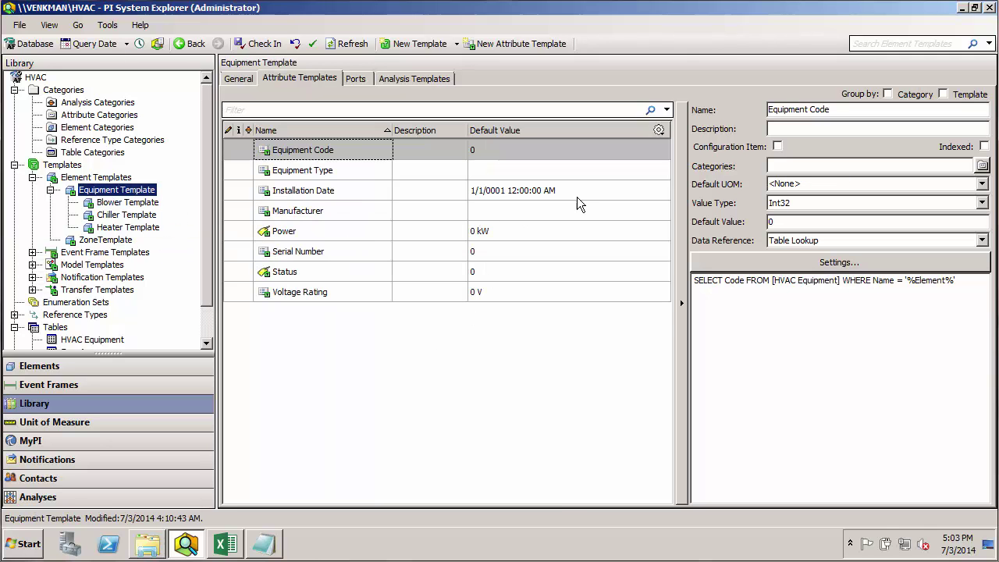
left_click(338, 149)
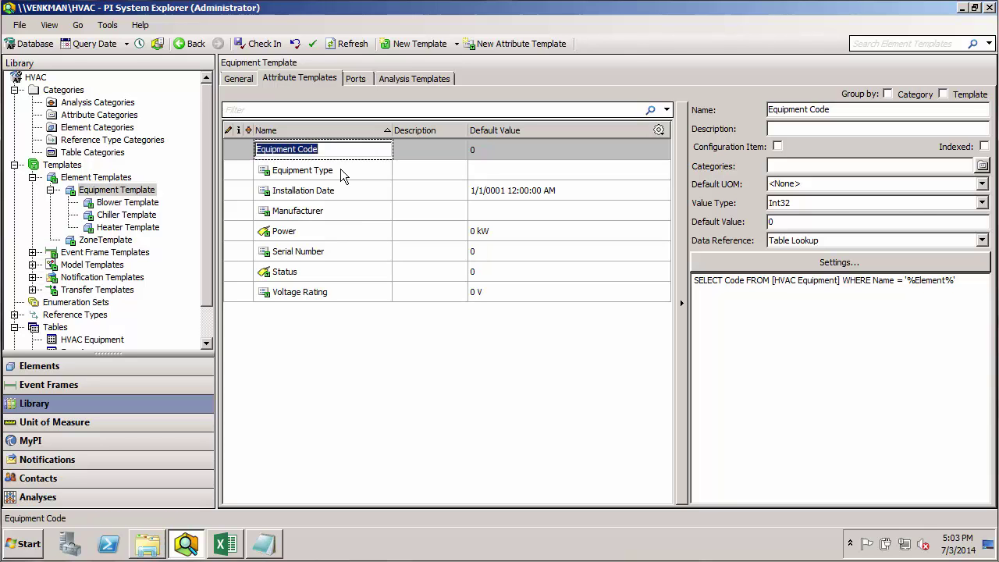
left_click(340, 168)
left_click(349, 148)
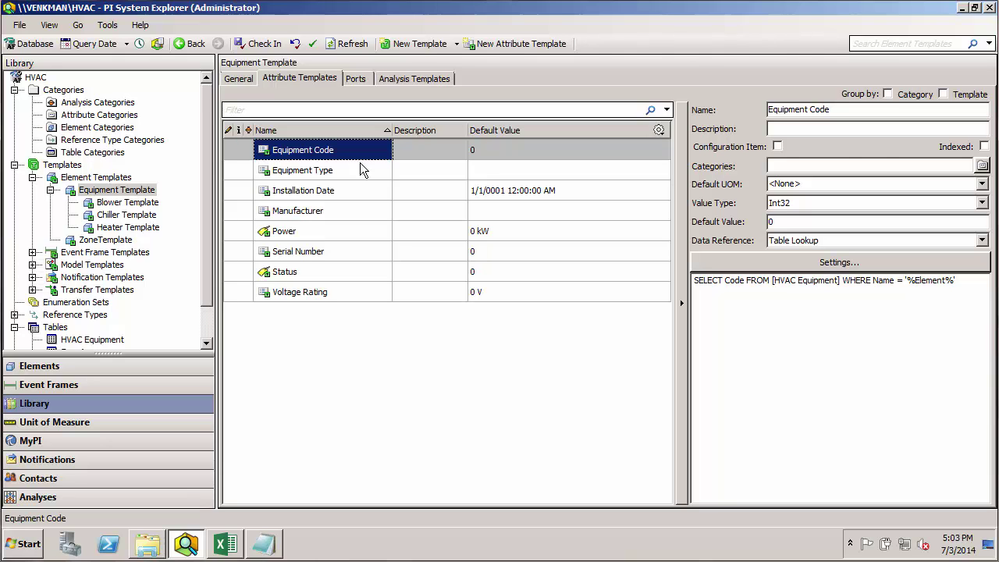
Create the new 'Name Plate Data' category on the Equipment Code attribute.
left_click(878, 166)
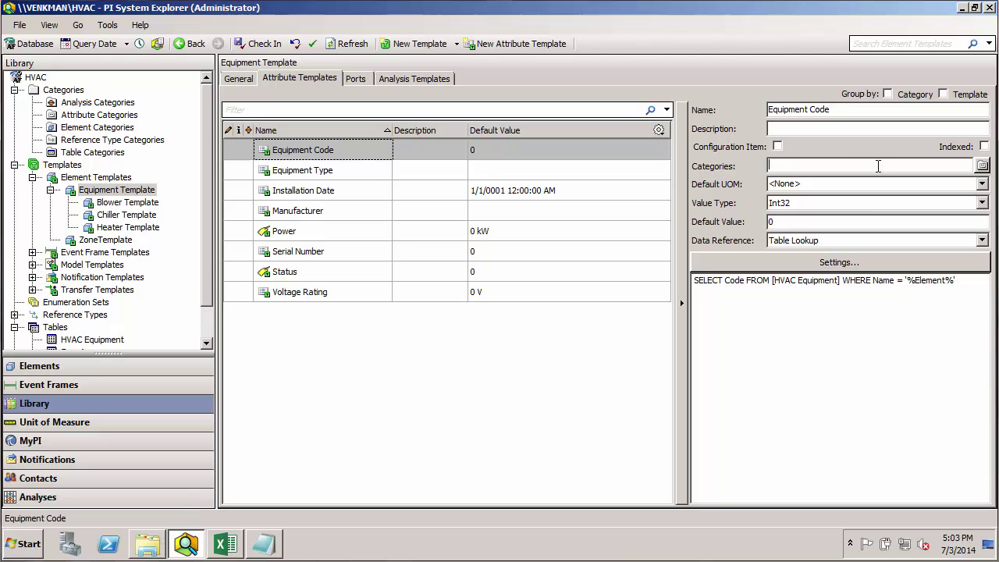
type("Name Plate Data")
left_click(352, 164)
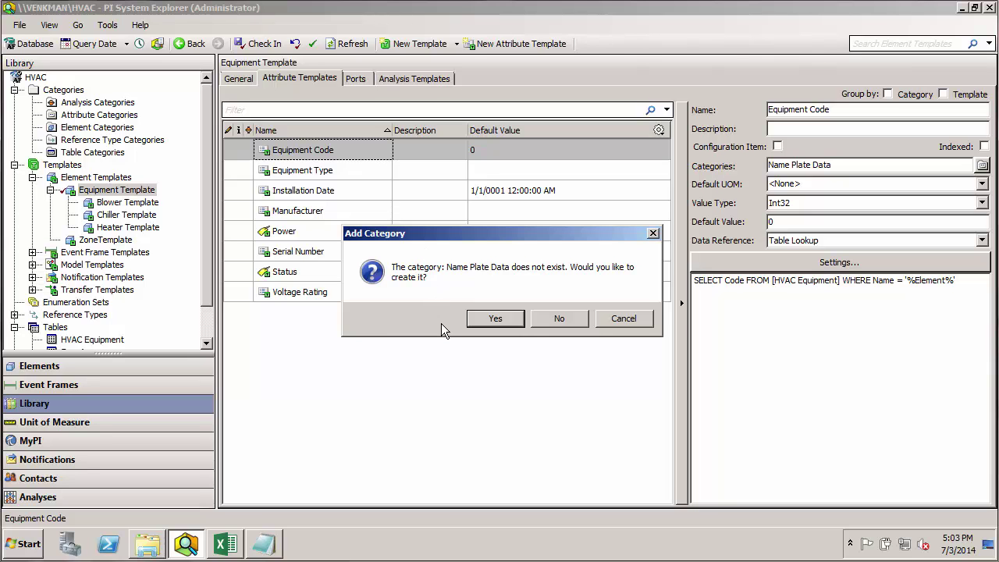
left_click(509, 320)
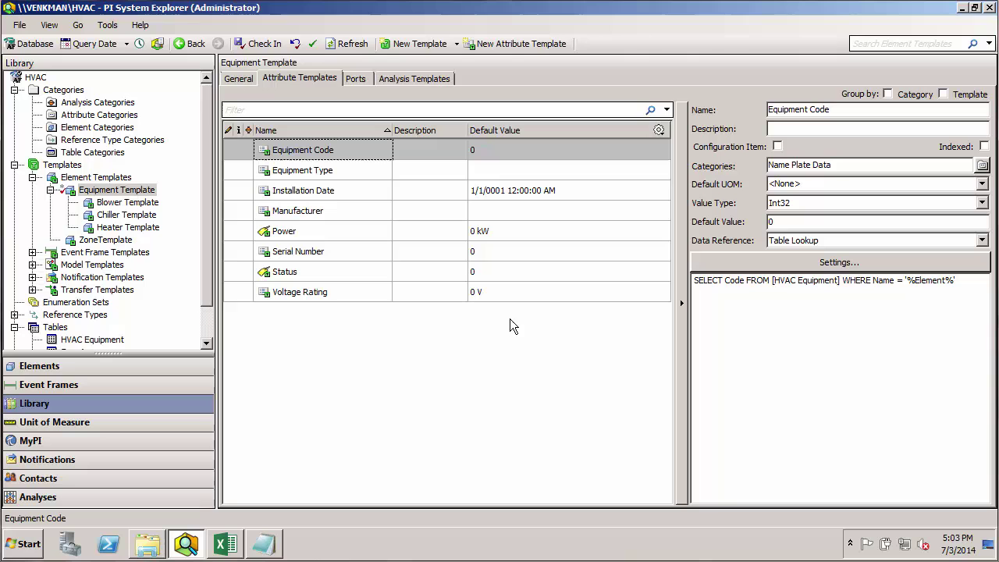
Assign Name Plate Data to the Equipment Type and Installation Date attributes.
left_click(339, 169)
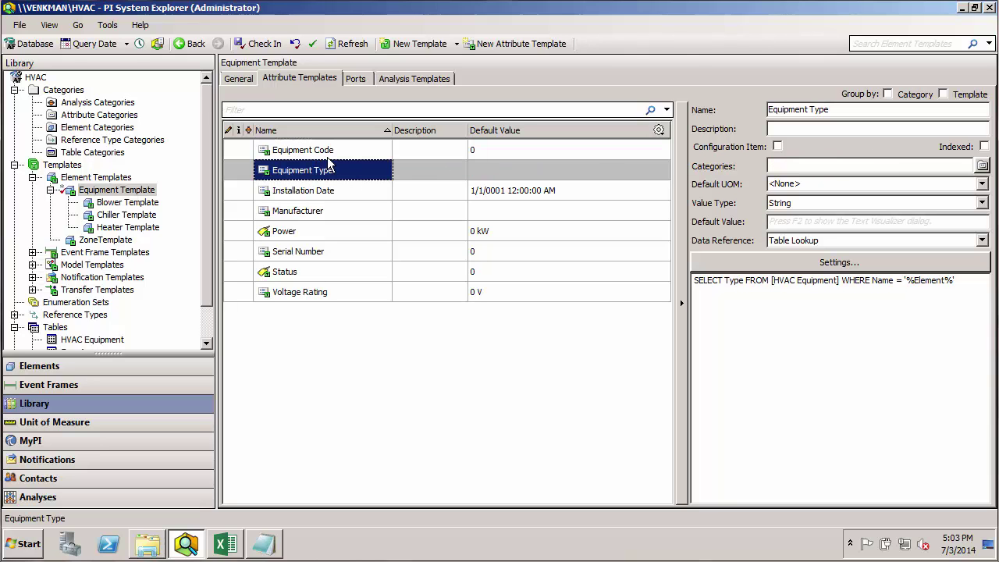
left_click(981, 166)
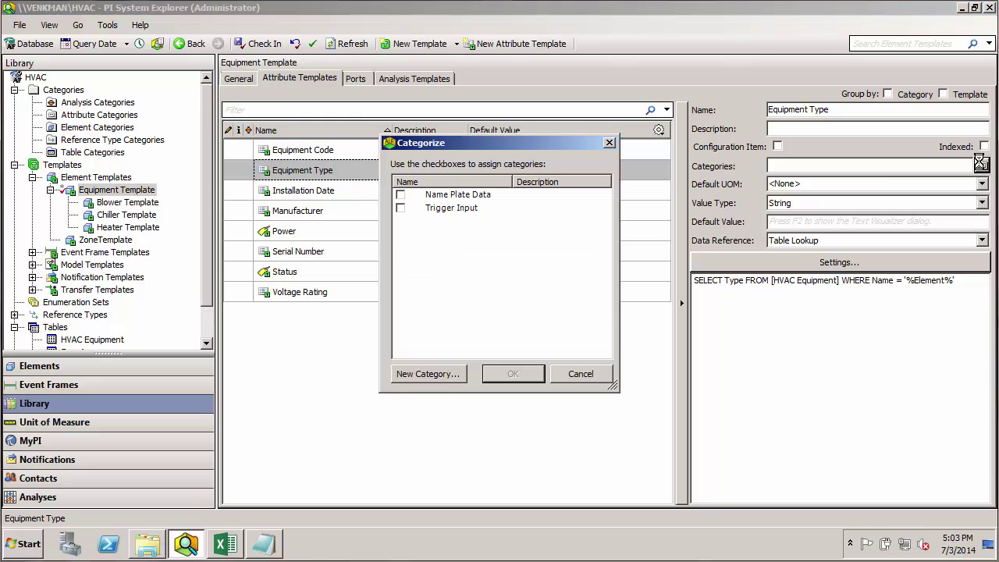
left_click(400, 195)
left_click(513, 374)
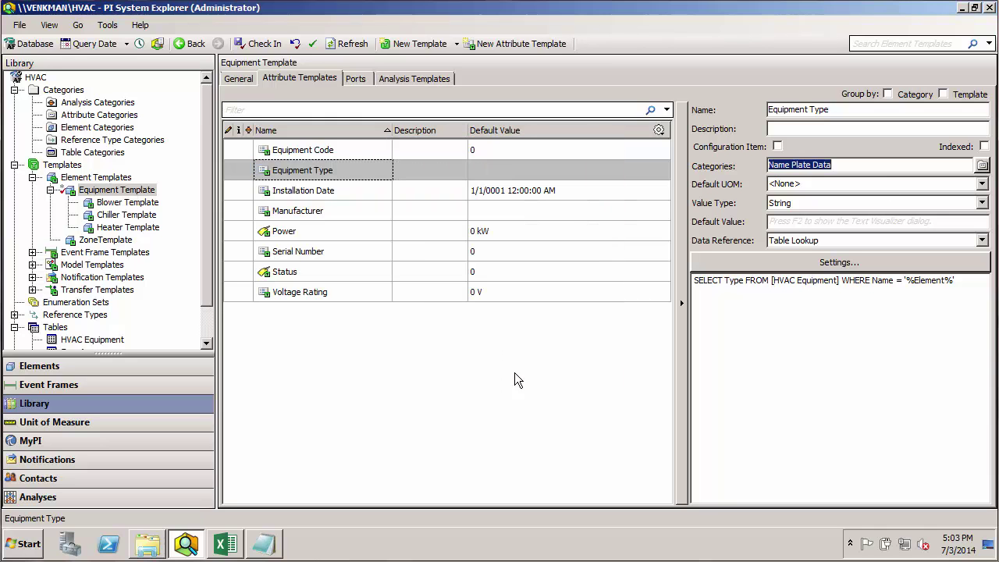
left_click(344, 192)
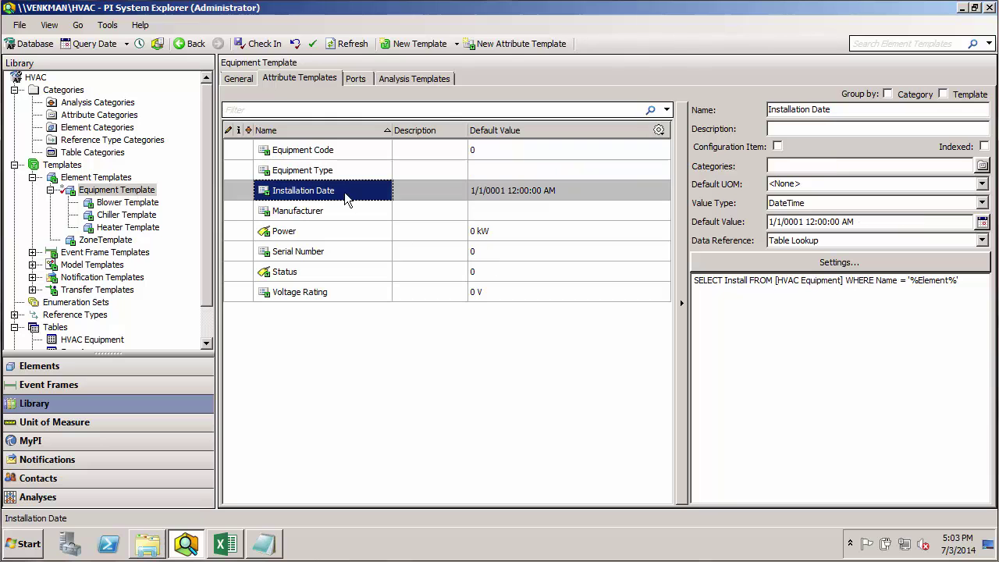
left_click(983, 165)
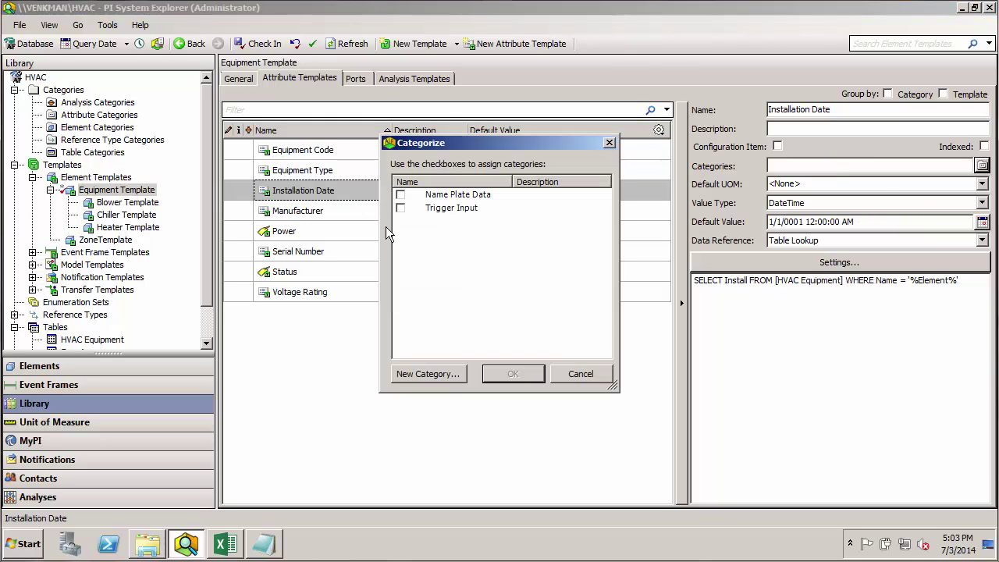
left_click(401, 194)
left_click(506, 373)
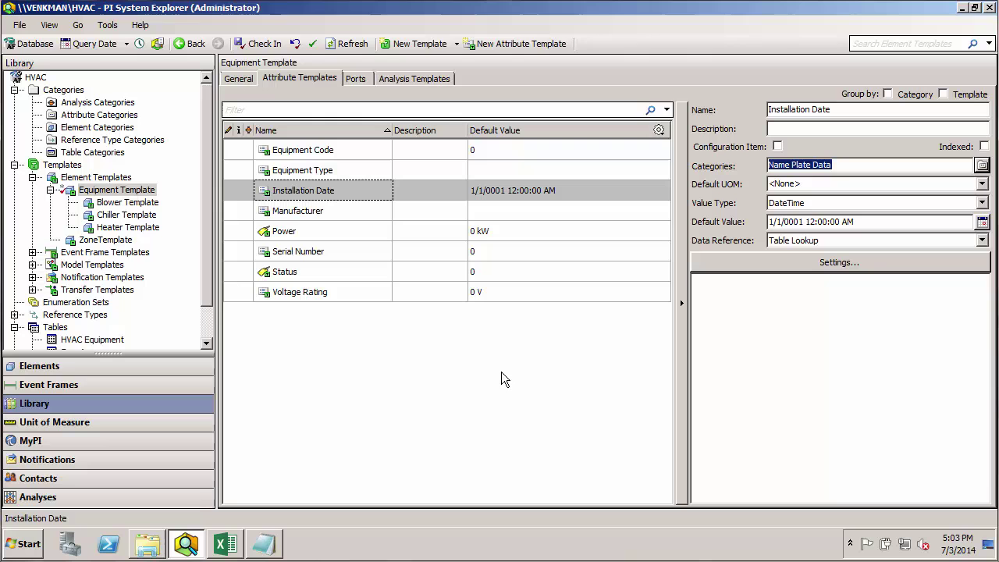
Assign Name Plate Data to Manufacturer, Voltage Rating and Serial Number.
left_click(309, 212)
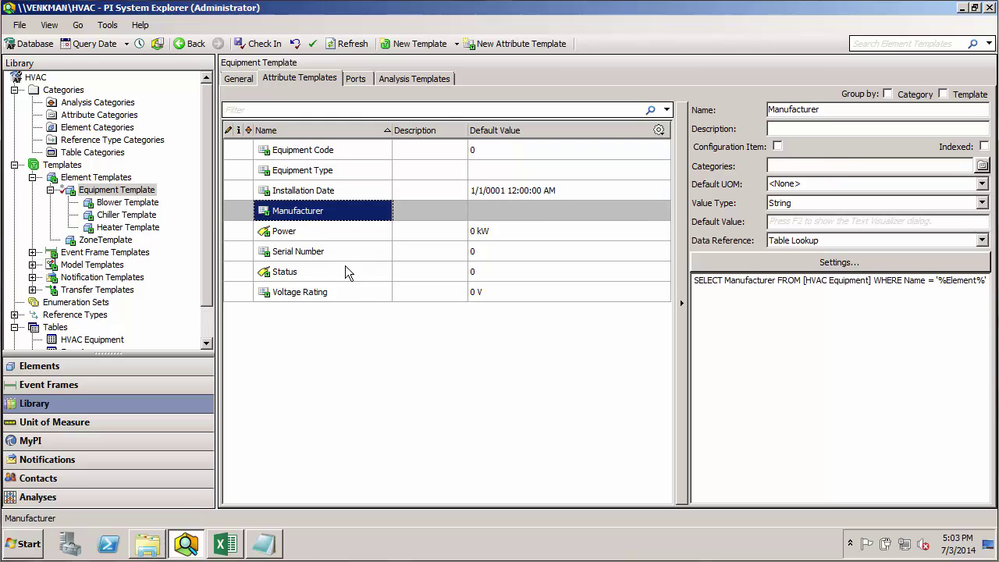
left_click(338, 292, "ctrl")
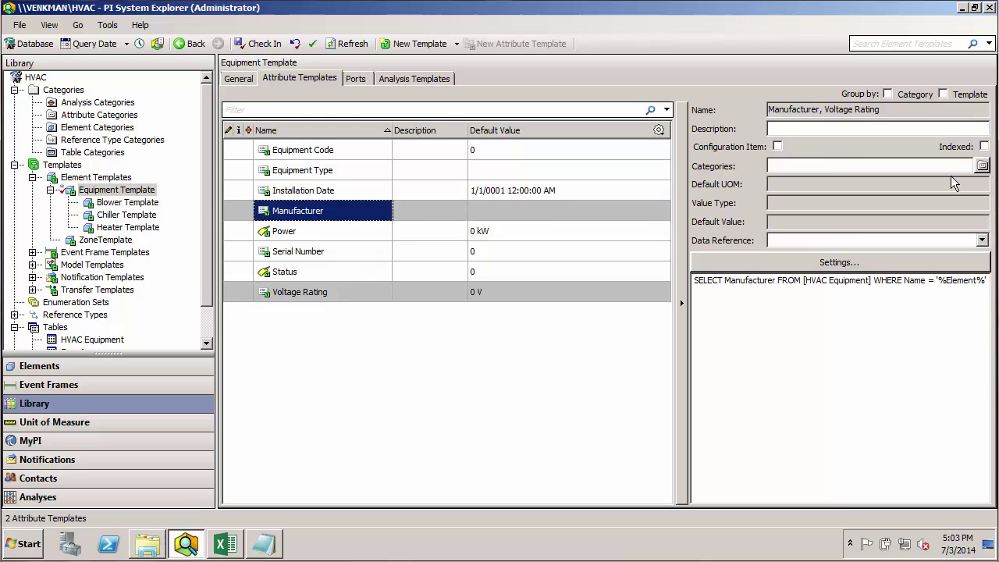
left_click(981, 167)
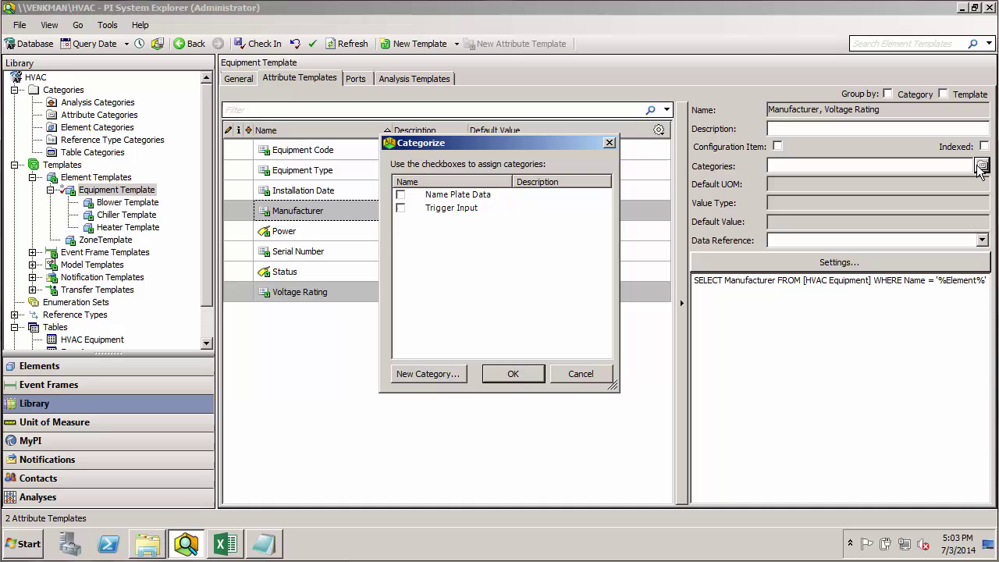
left_click(401, 197)
left_click(504, 373)
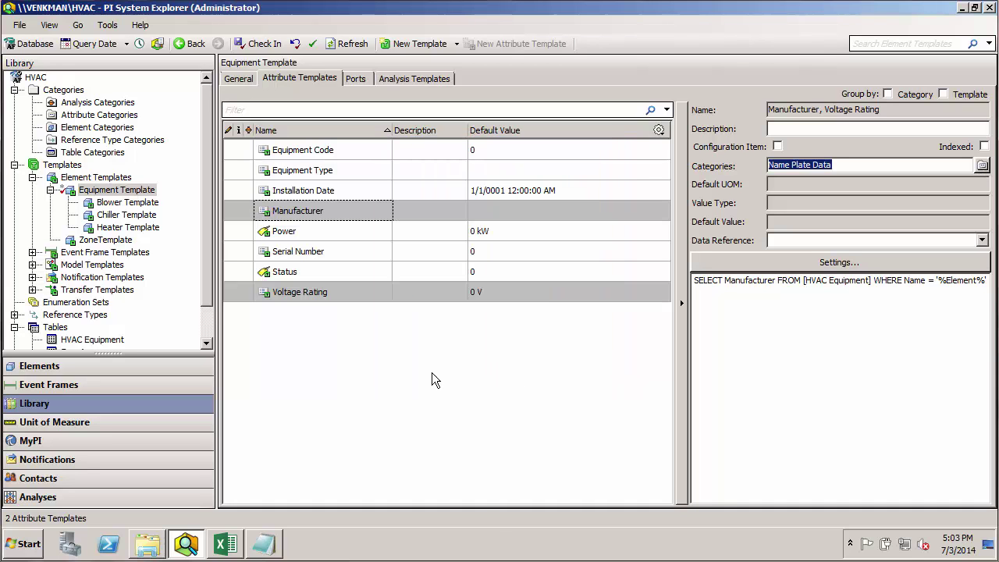
left_click(330, 292)
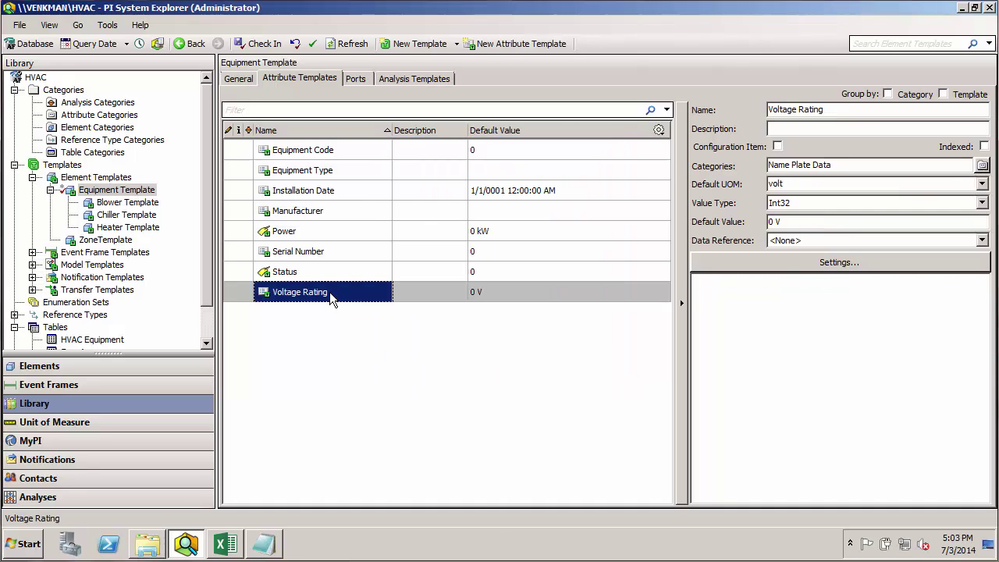
left_click(321, 212)
left_click(319, 251)
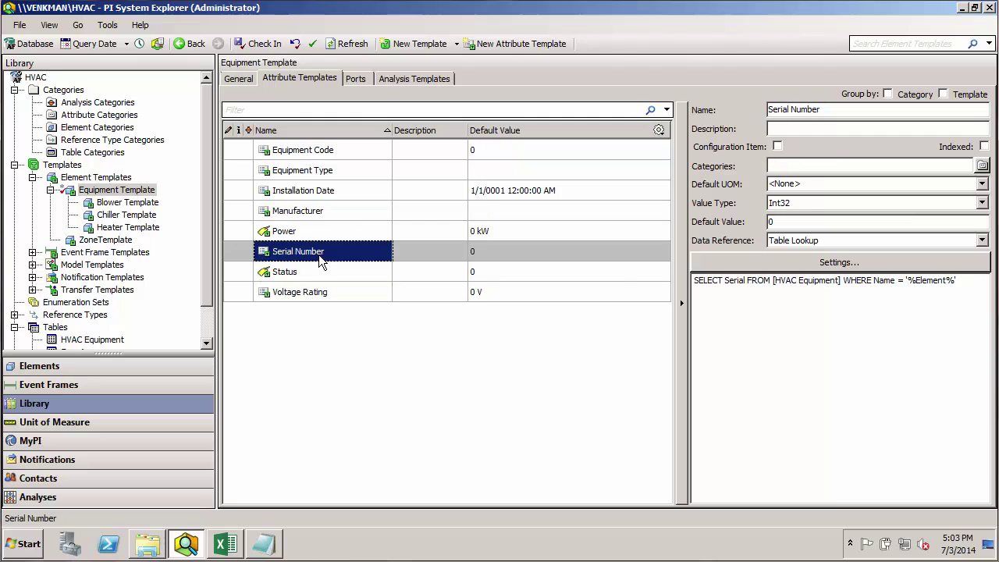
left_click(982, 165)
left_click(402, 196)
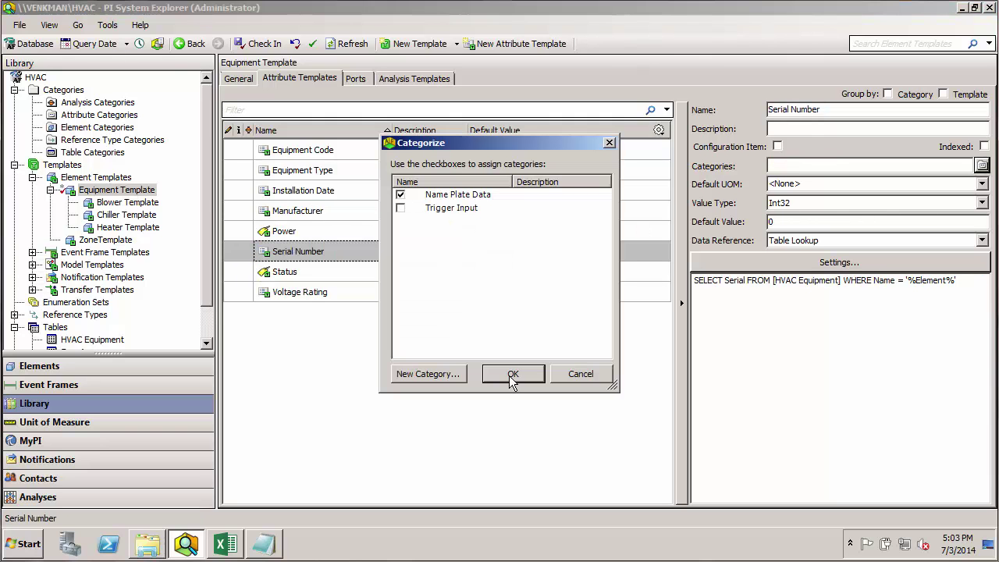
left_click(513, 374)
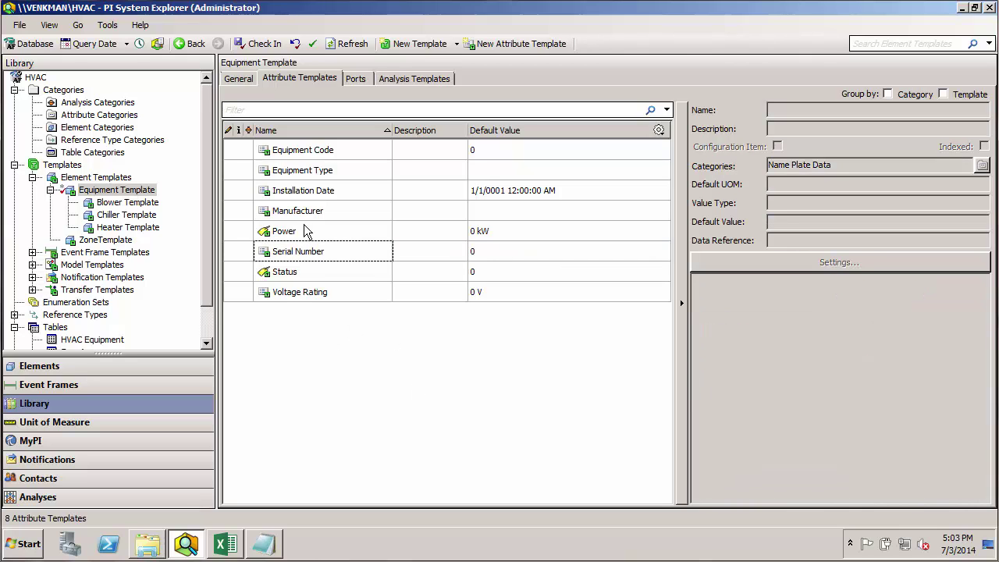
Create the new 'Real Time Data' category on the Power attribute.
left_click(331, 228)
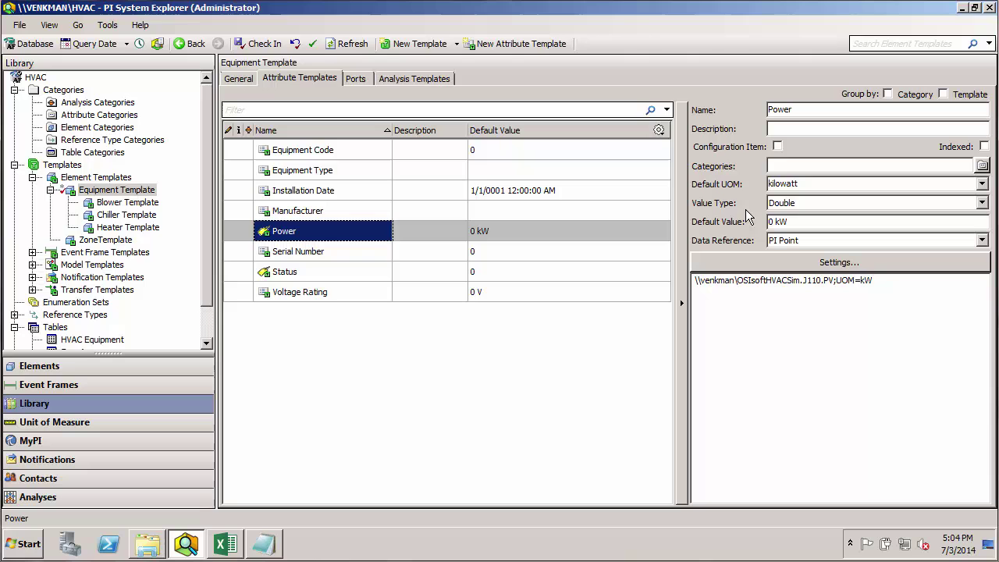
left_click(803, 169)
type("R")
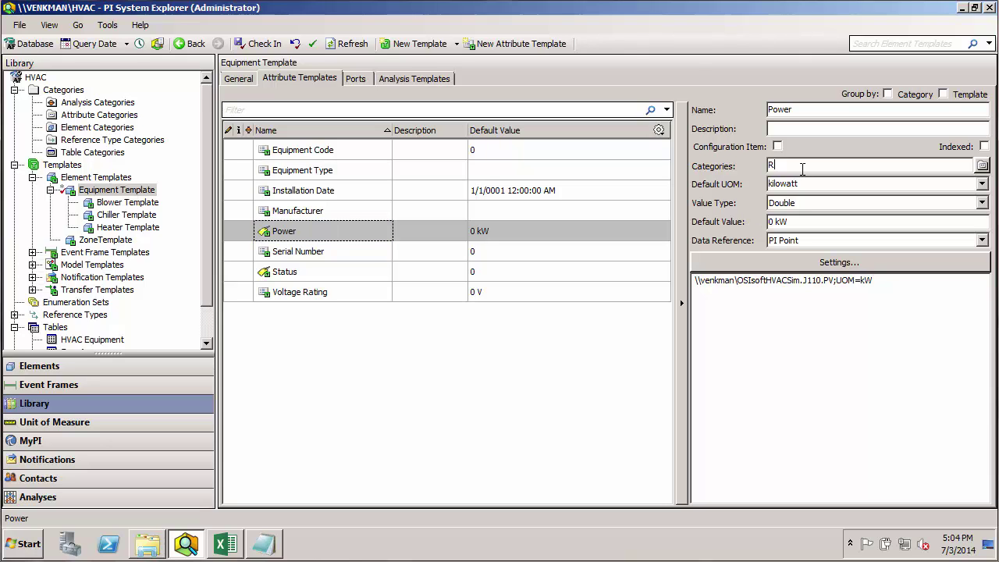
type("eal Time Data")
left_click(340, 277)
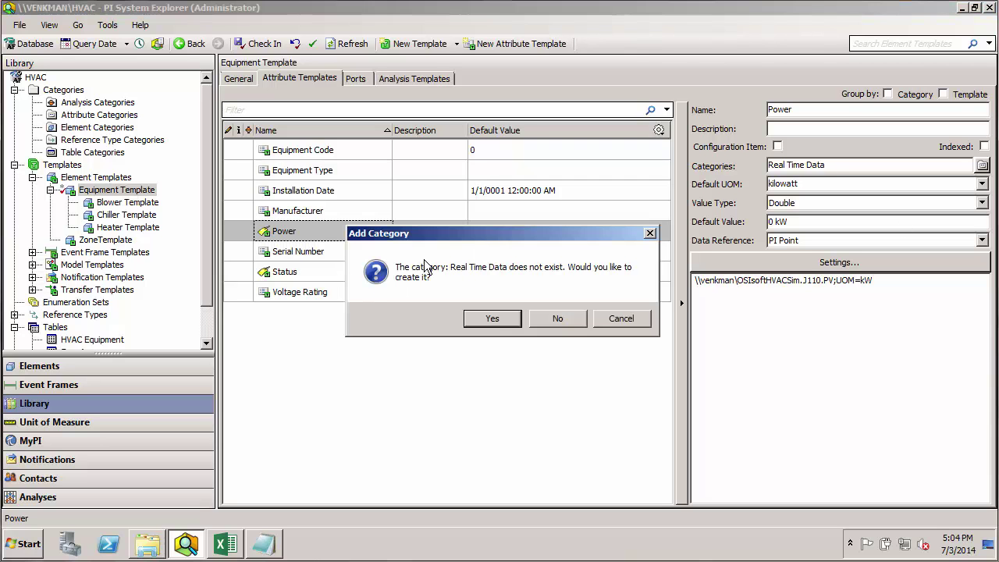
left_click(491, 319)
Assign Real Time Data to the Status attribute, then open the Blower Template.
left_click(328, 273)
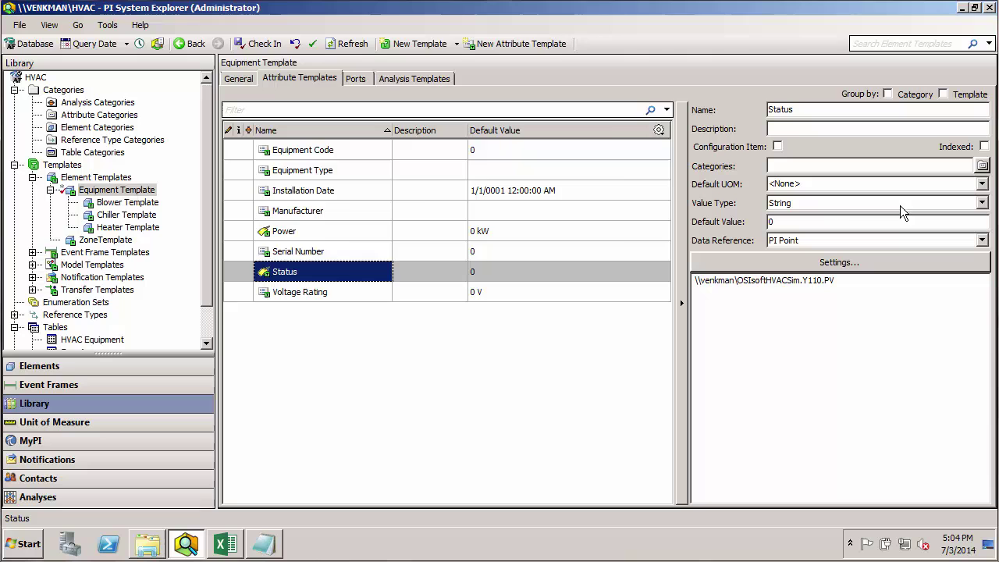
left_click(982, 165)
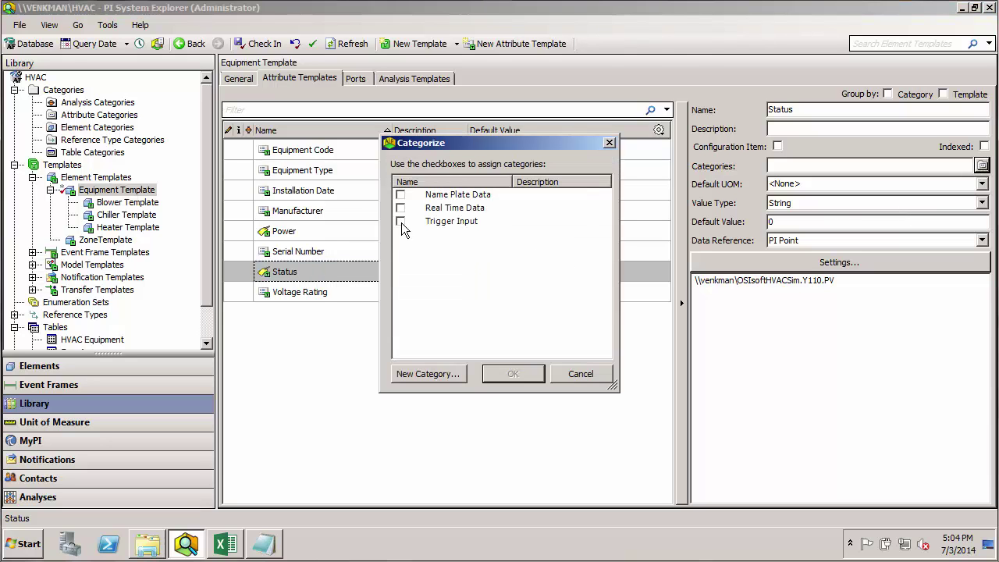
left_click(401, 194)
left_click(400, 208)
left_click(401, 221)
left_click(400, 208)
left_click(401, 194)
left_click(401, 207)
left_click(513, 374)
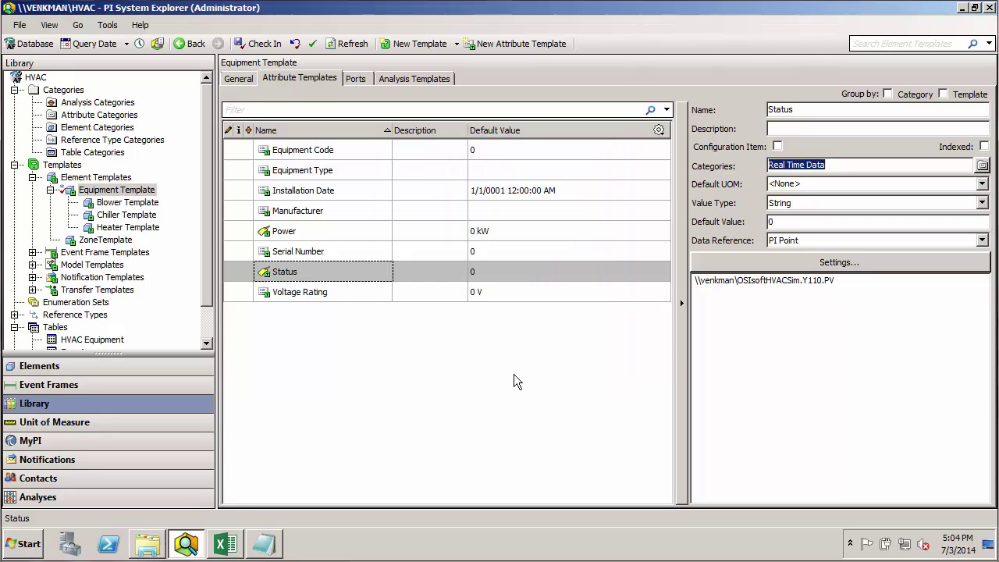
left_click(143, 207)
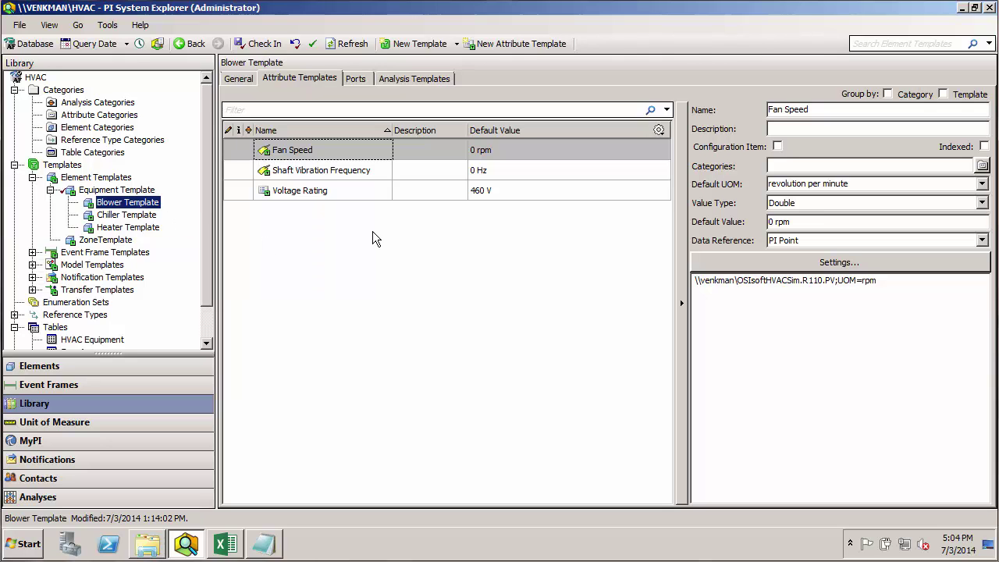
In Blower Template, set Fan Speed and Shaft Vibration Frequency to Real Time Data, Voltage Rating to Name Plate Data.
left_click(365, 173, "shift")
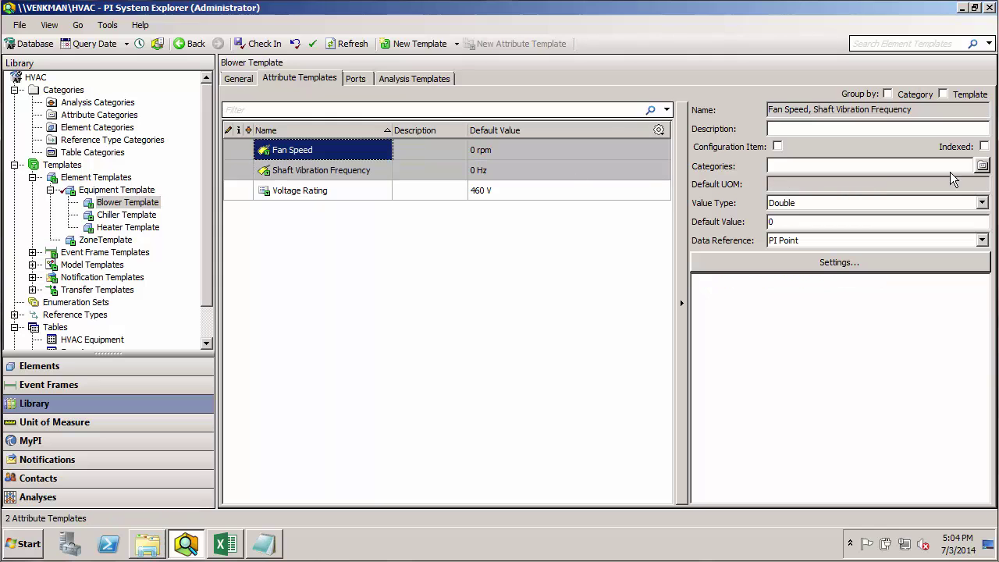
left_click(981, 166)
left_click(400, 207)
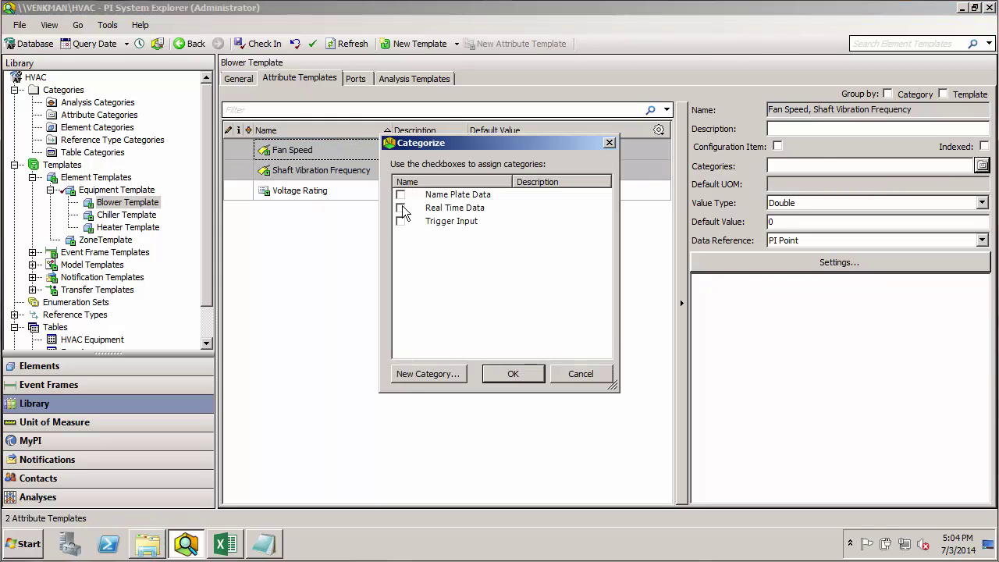
left_click(507, 374)
left_click(305, 193)
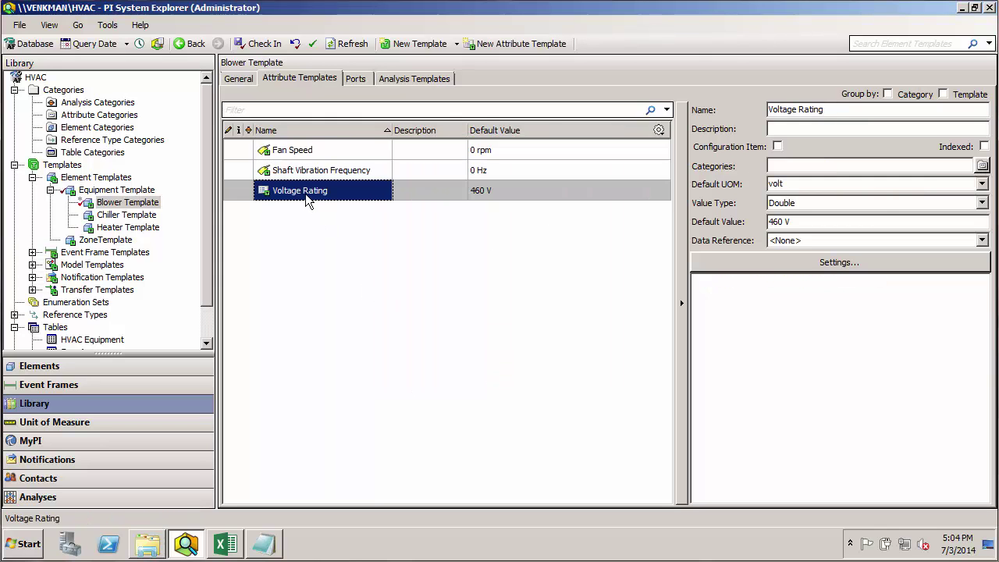
left_click(982, 166)
left_click(400, 195)
left_click(507, 374)
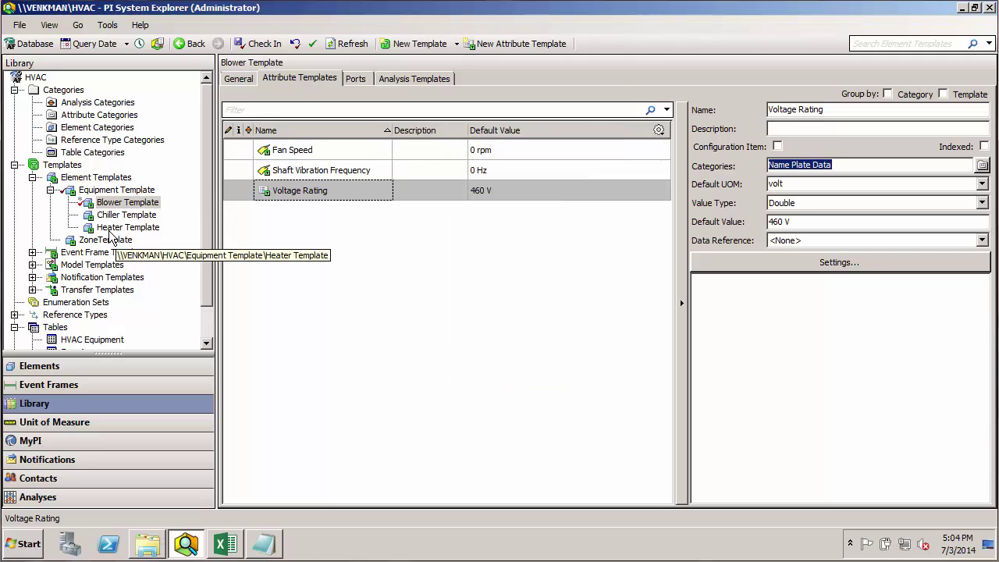
In Chiller Template, assign Name Plate Data to Voltage Rating and Coolant Pressure.
left_click(126, 214)
left_click(325, 172)
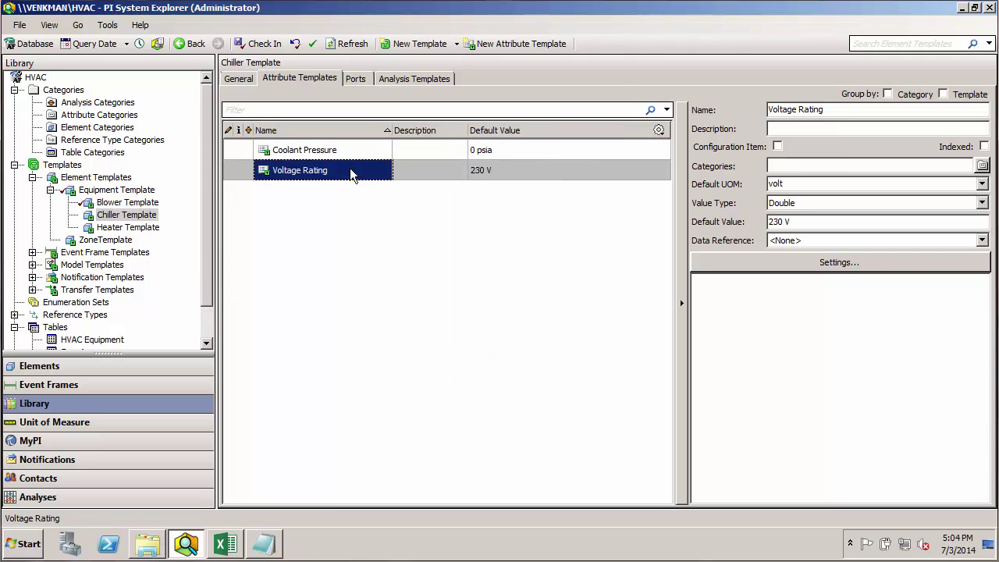
left_click(981, 166)
left_click(400, 195)
left_click(513, 374)
left_click(305, 150)
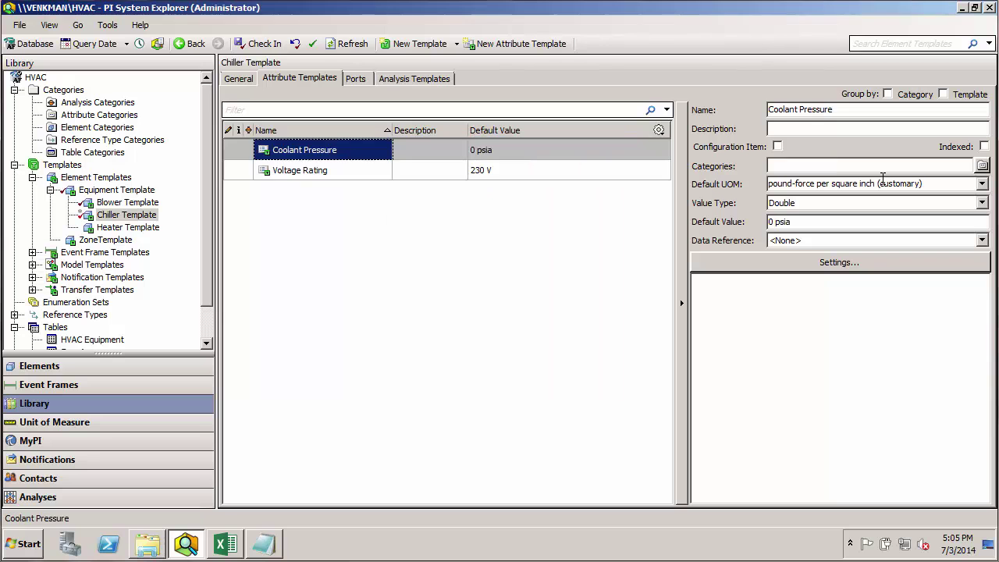
left_click(981, 166)
left_click(401, 195)
left_click(513, 374)
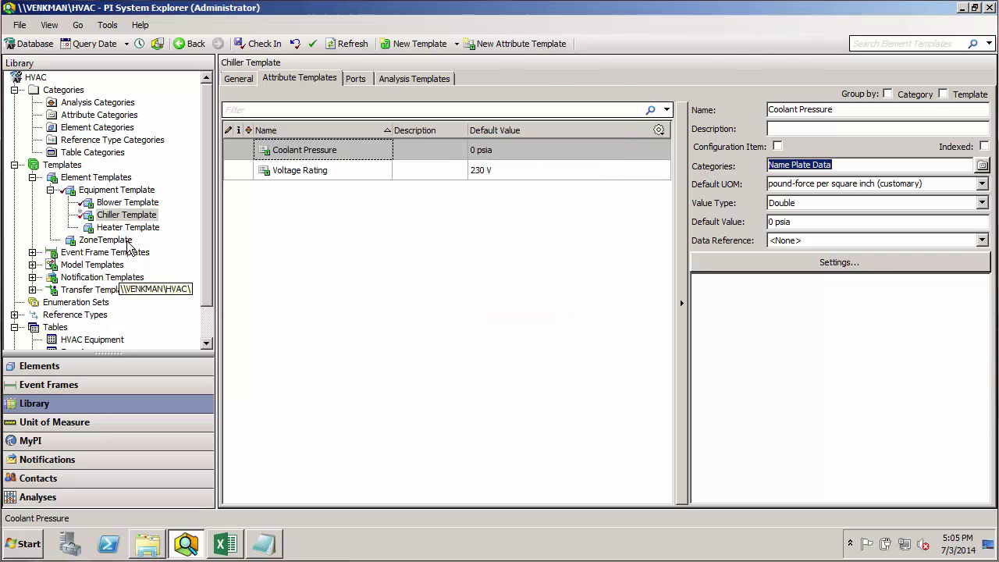
In Heater Template, set Voltage Rating to Name Plate Data and Internal Temperature to Real Time Data.
left_click(128, 228)
left_click(981, 165)
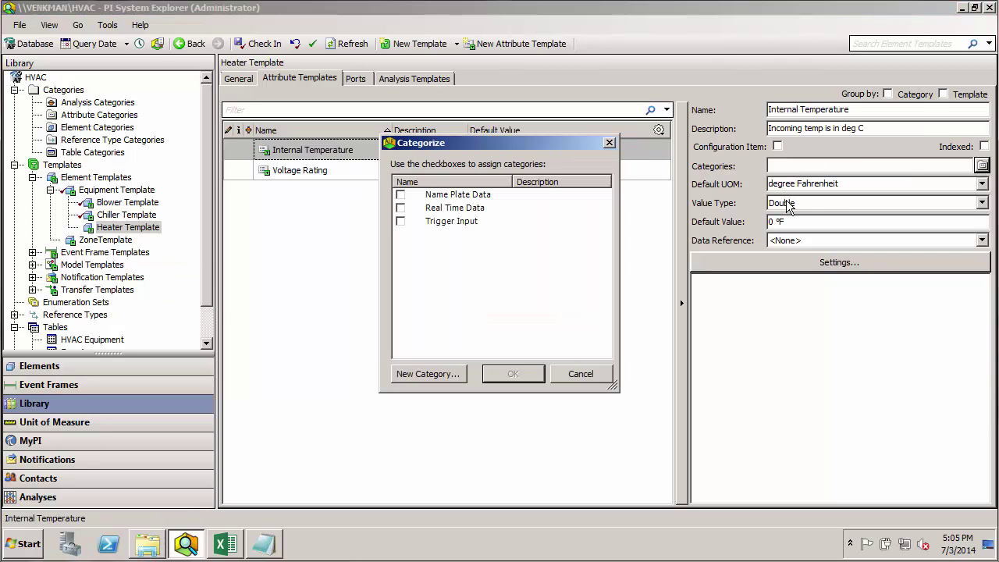
left_click(400, 195)
left_click(512, 373)
left_click(328, 178)
left_click(982, 166)
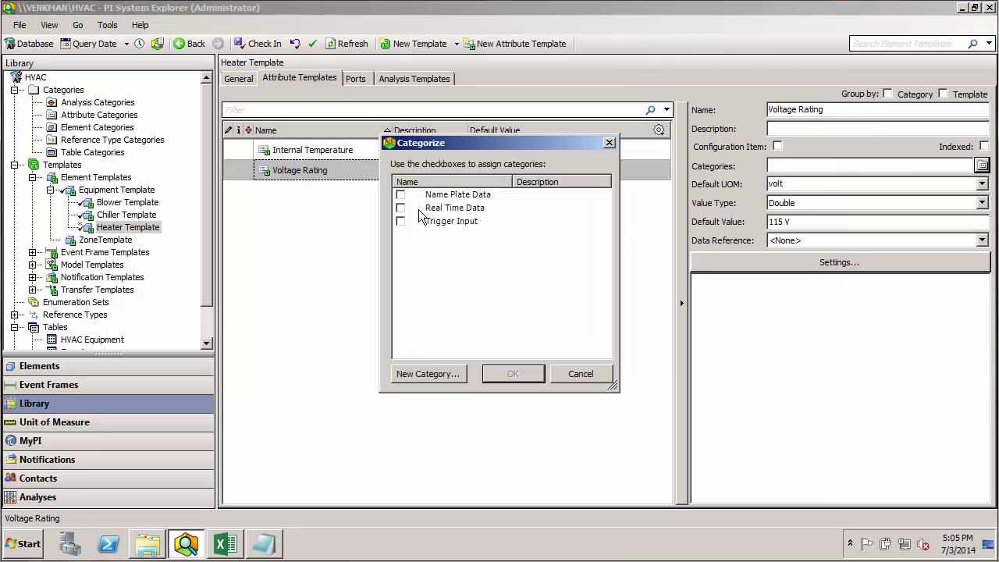
left_click(400, 195)
left_click(512, 374)
left_click(348, 156)
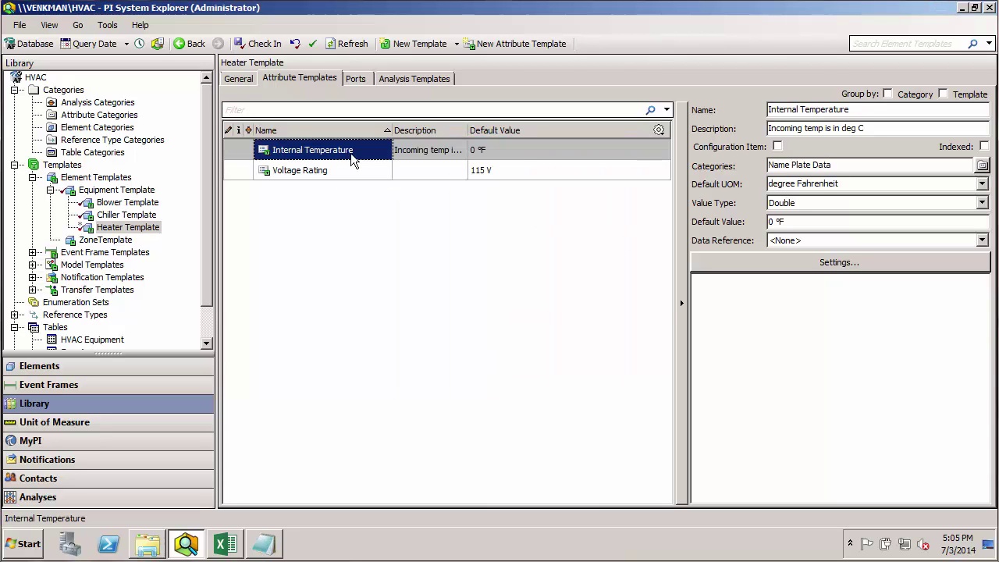
left_click(982, 166)
left_click(399, 207)
left_click(399, 195)
left_click(513, 374)
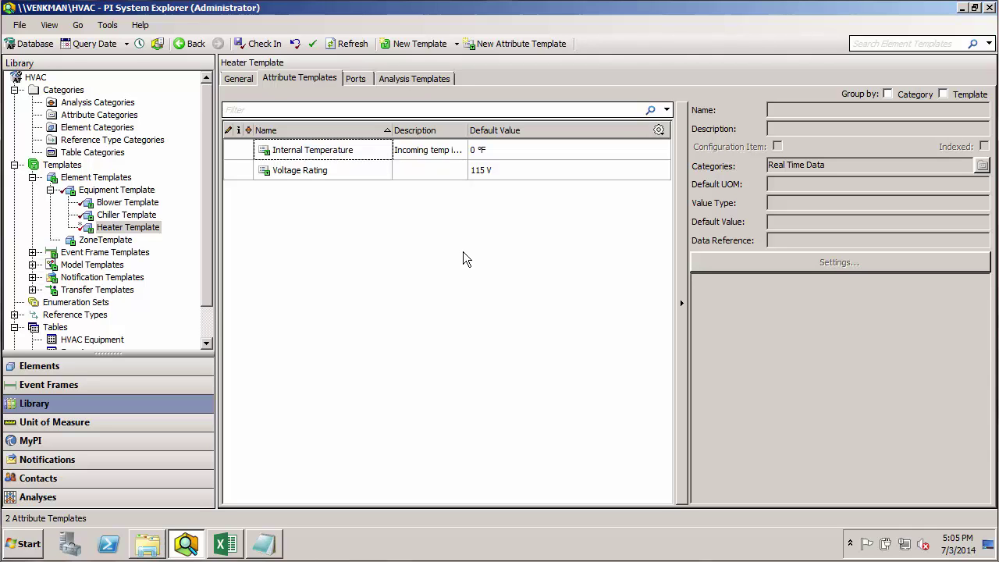
Check in the template category changes and return to the Equipment Template's attributes.
left_click(261, 45)
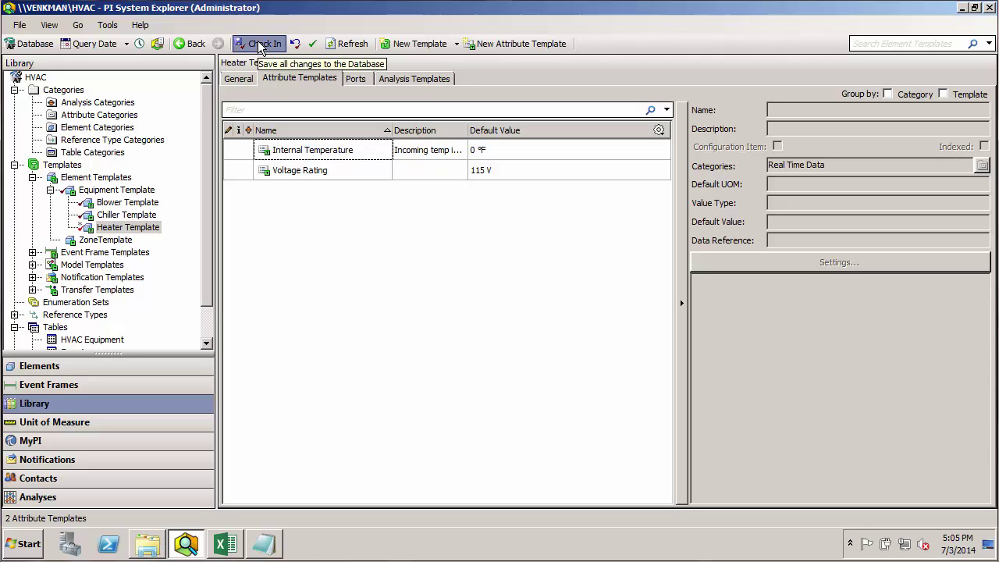
left_click(125, 190)
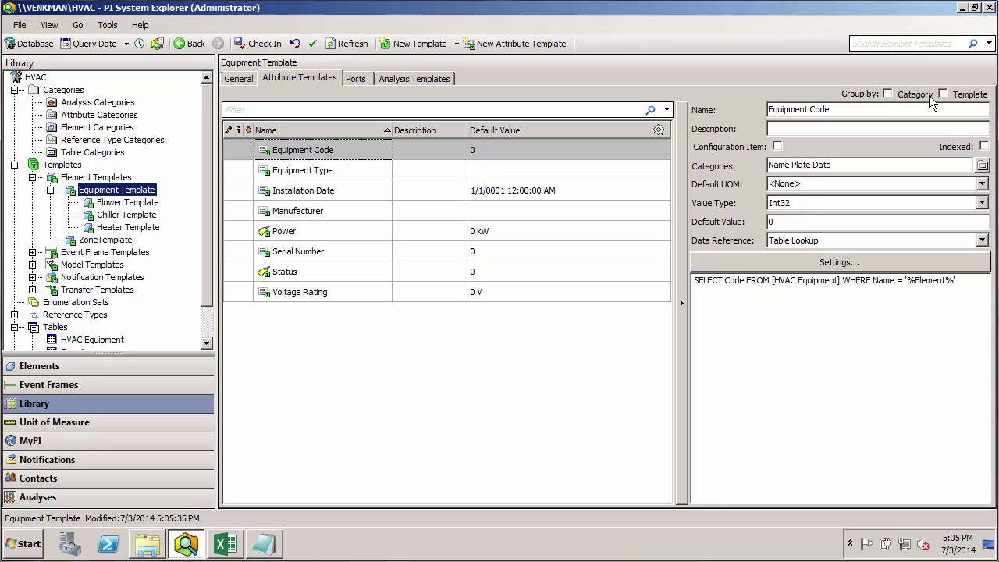
Group the Equipment Template's attributes by category, collapsing and re-expanding both category groups.
left_click(888, 94)
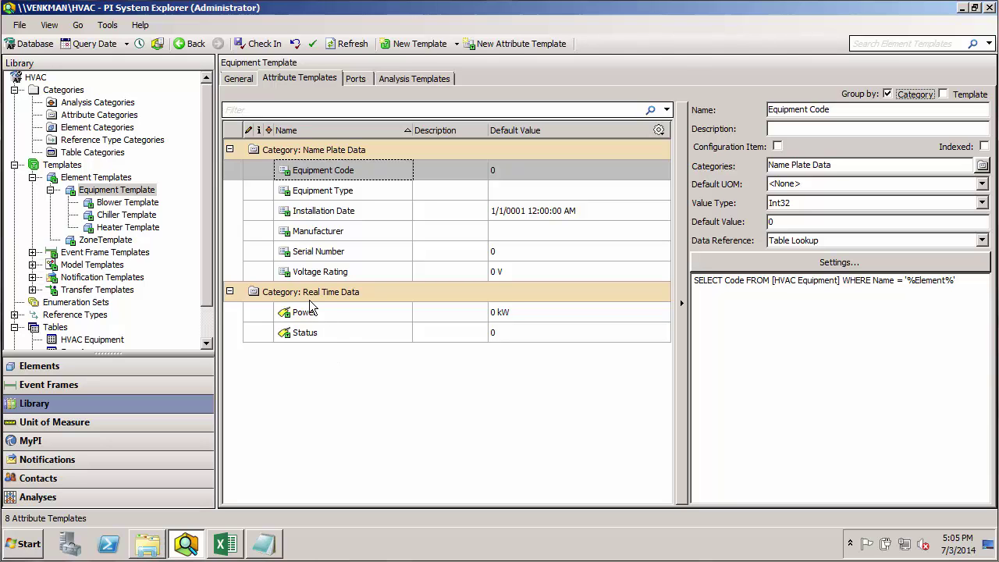
left_click(229, 149)
left_click(230, 170)
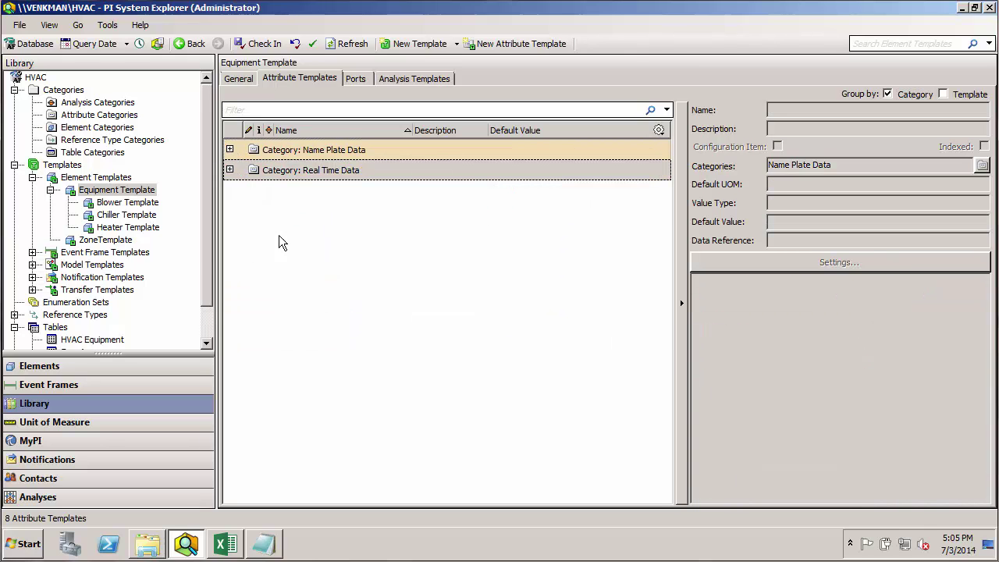
left_click(229, 170)
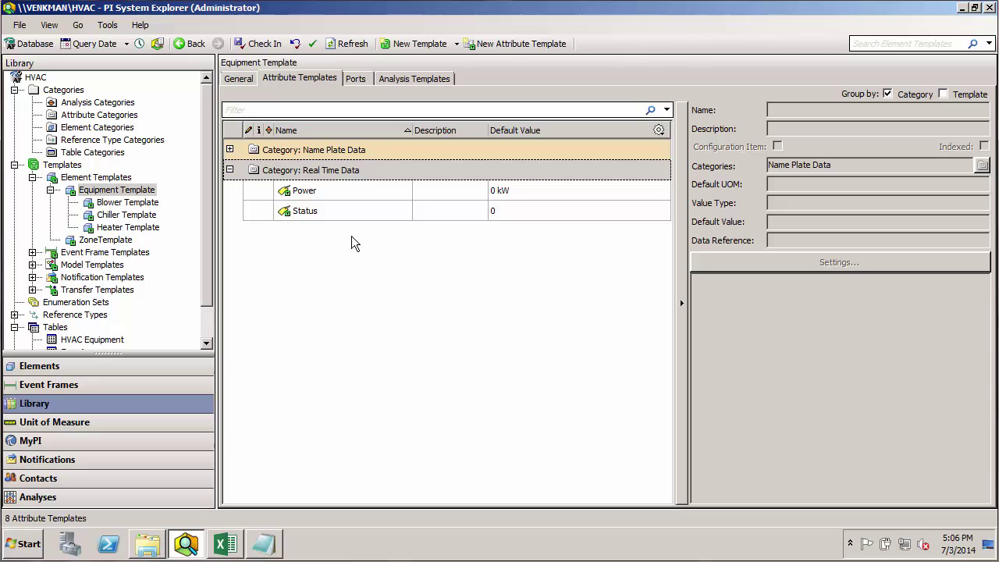
left_click(229, 150)
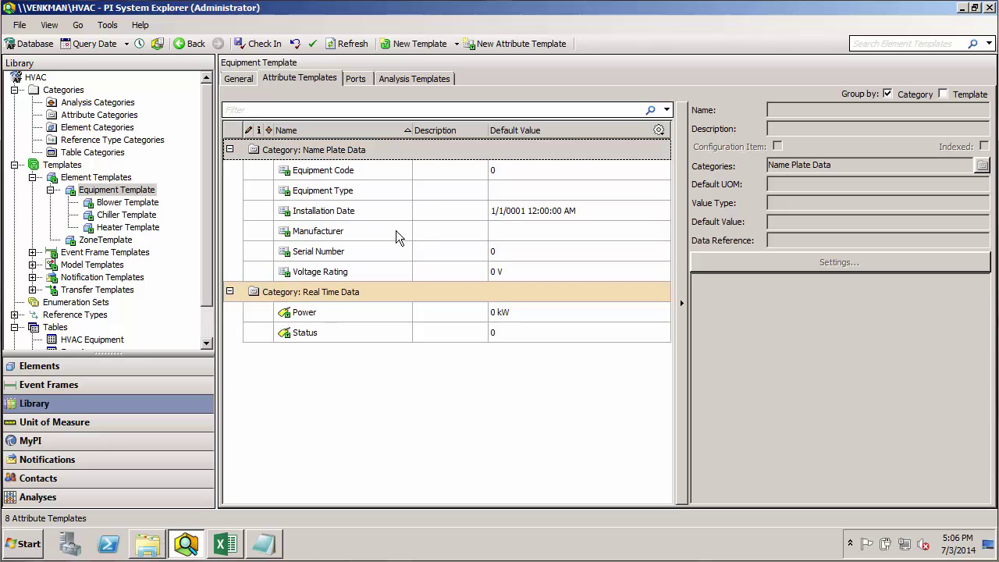